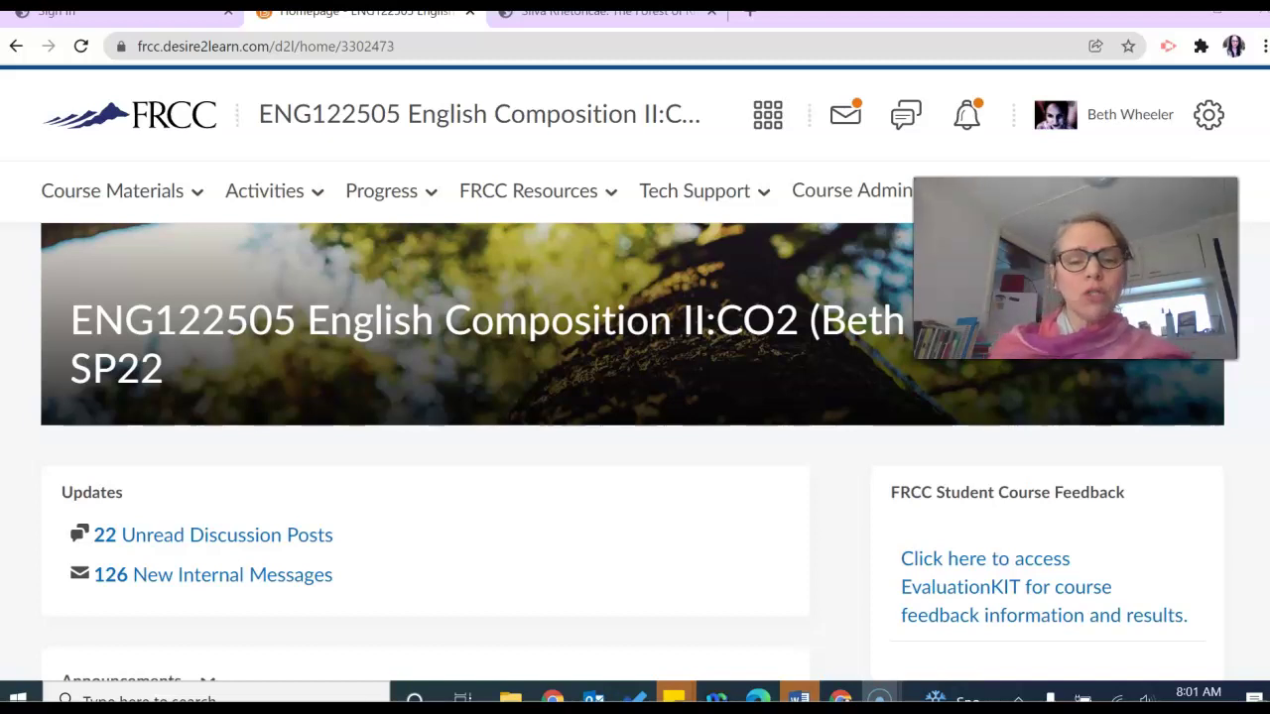
Step: Open the Notifications settings from the course Announcements menu
scroll(462, 533, down, 2)
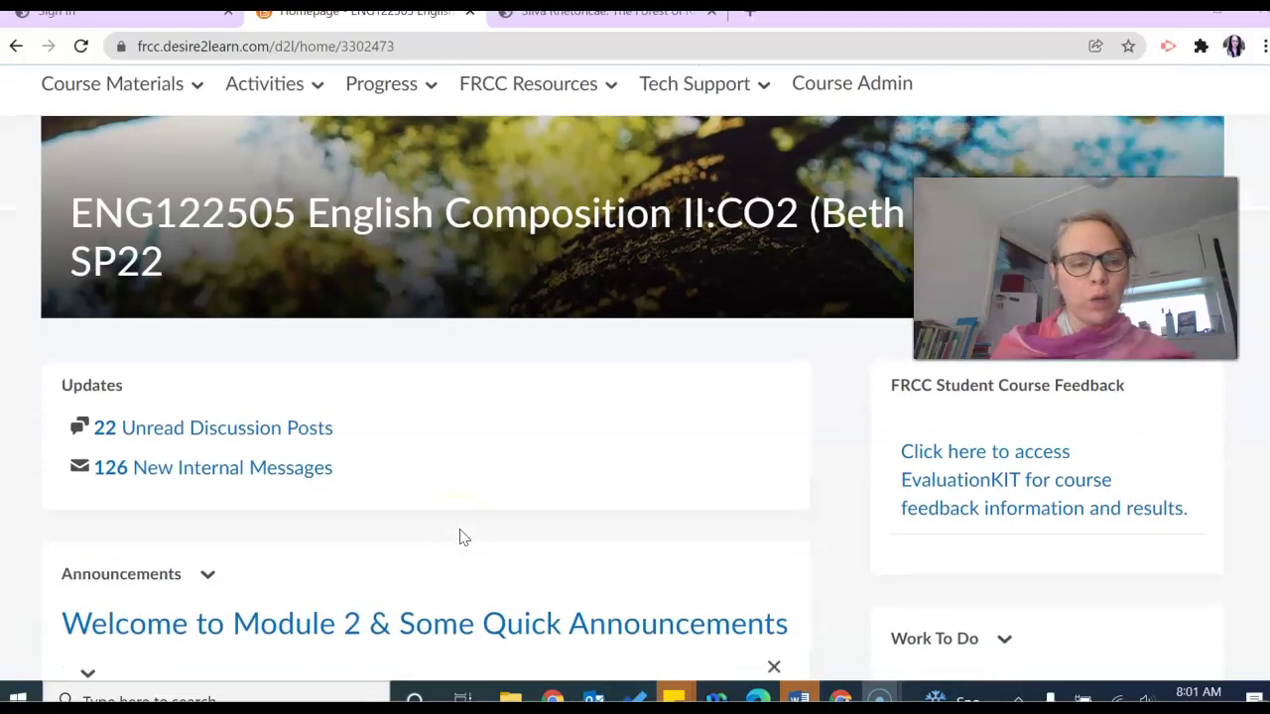
scroll(462, 537, down, 2)
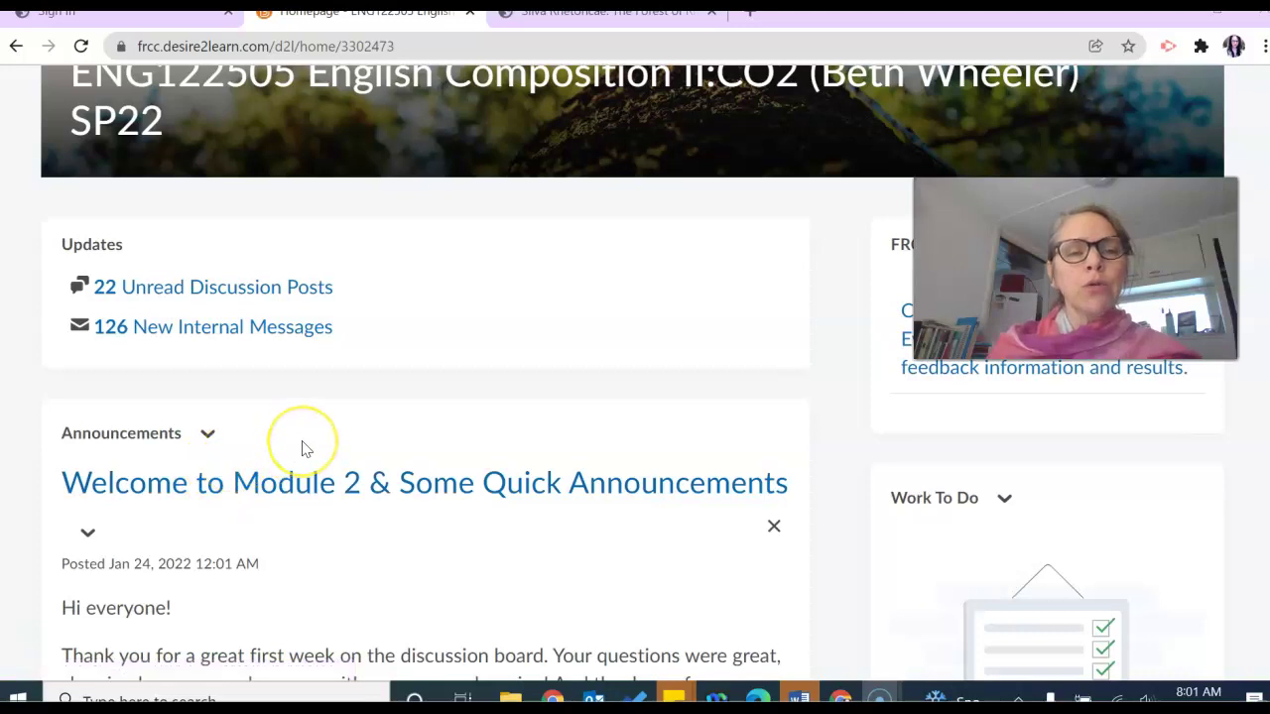
scroll(302, 446, up, 2)
scroll(302, 446, up, 1)
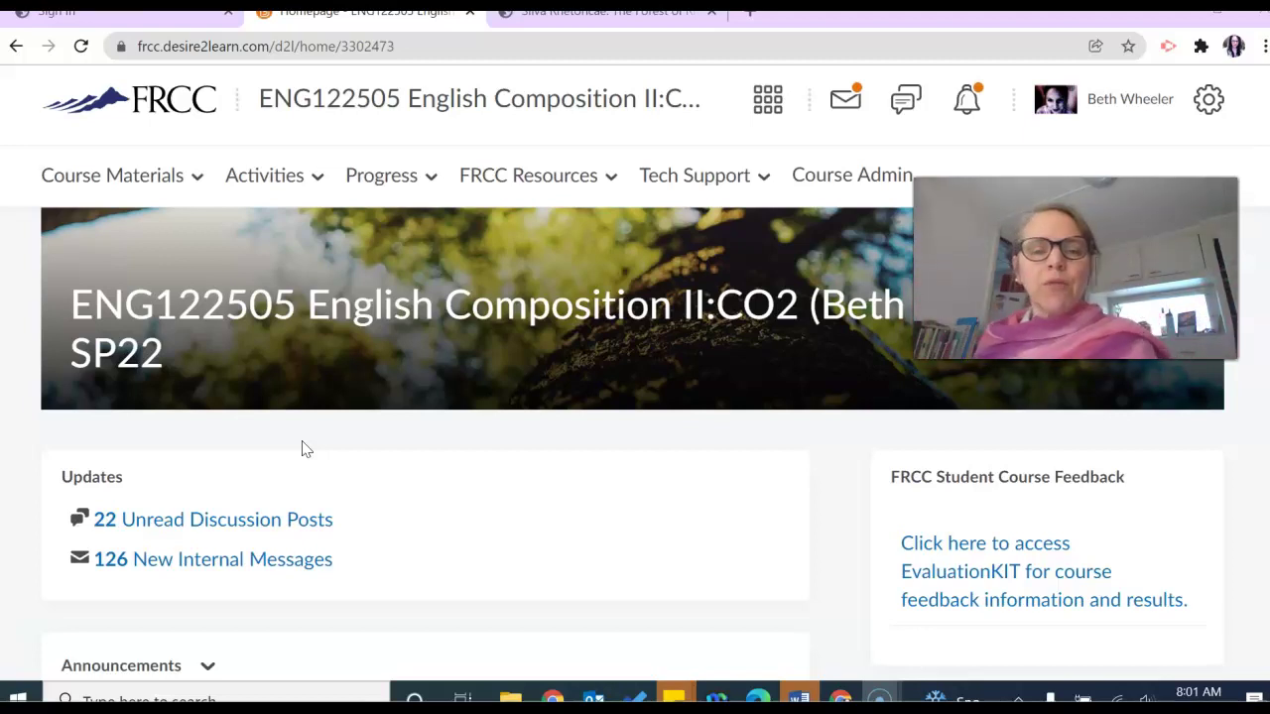
scroll(453, 504, down, 3)
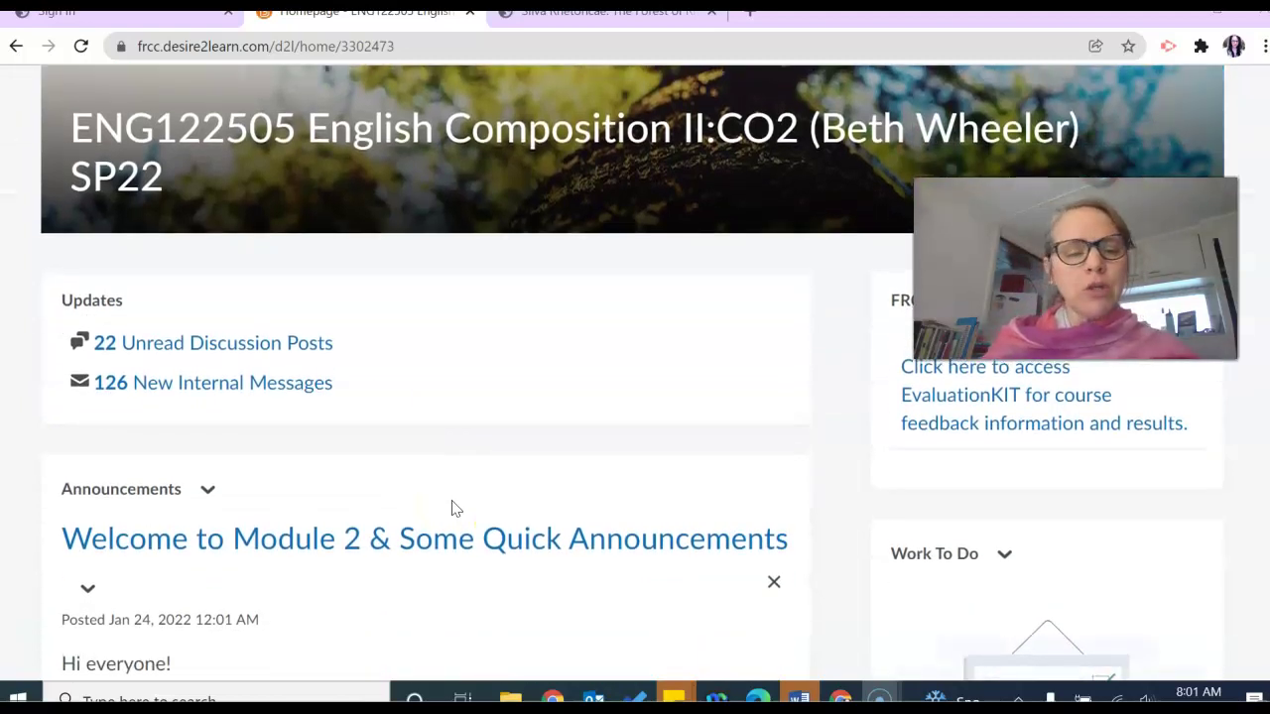
click(211, 489)
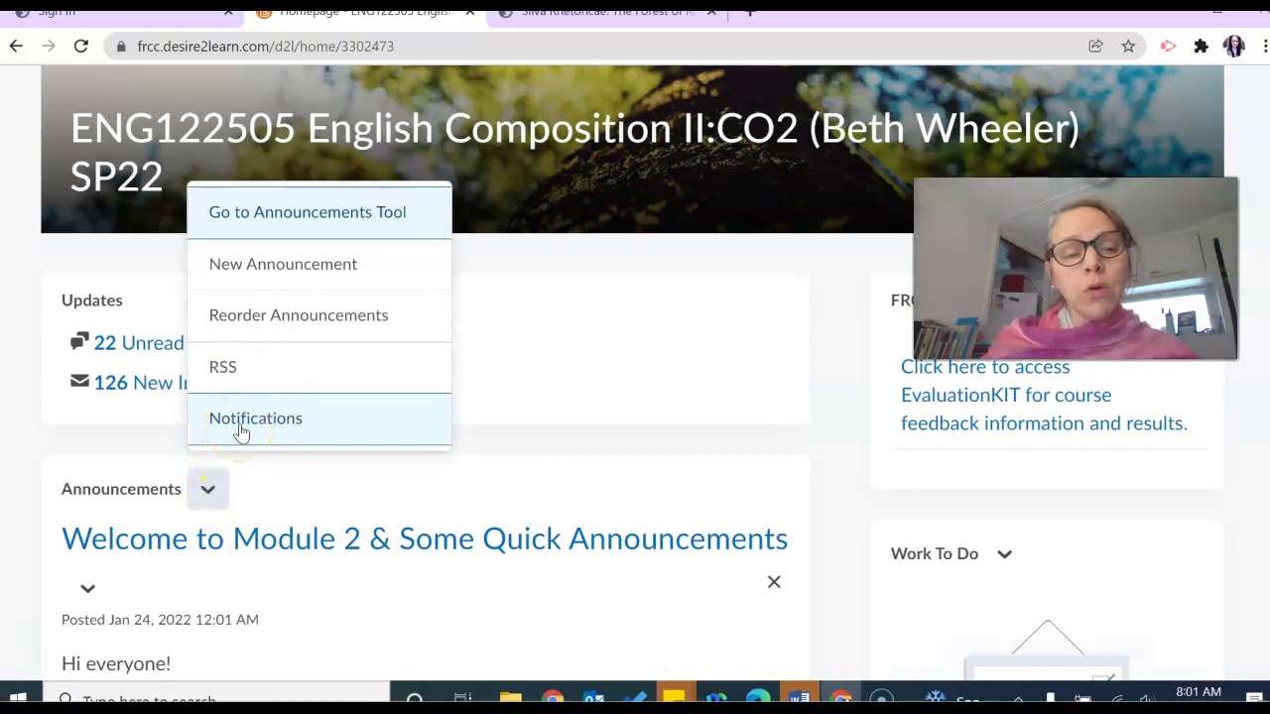
click(241, 420)
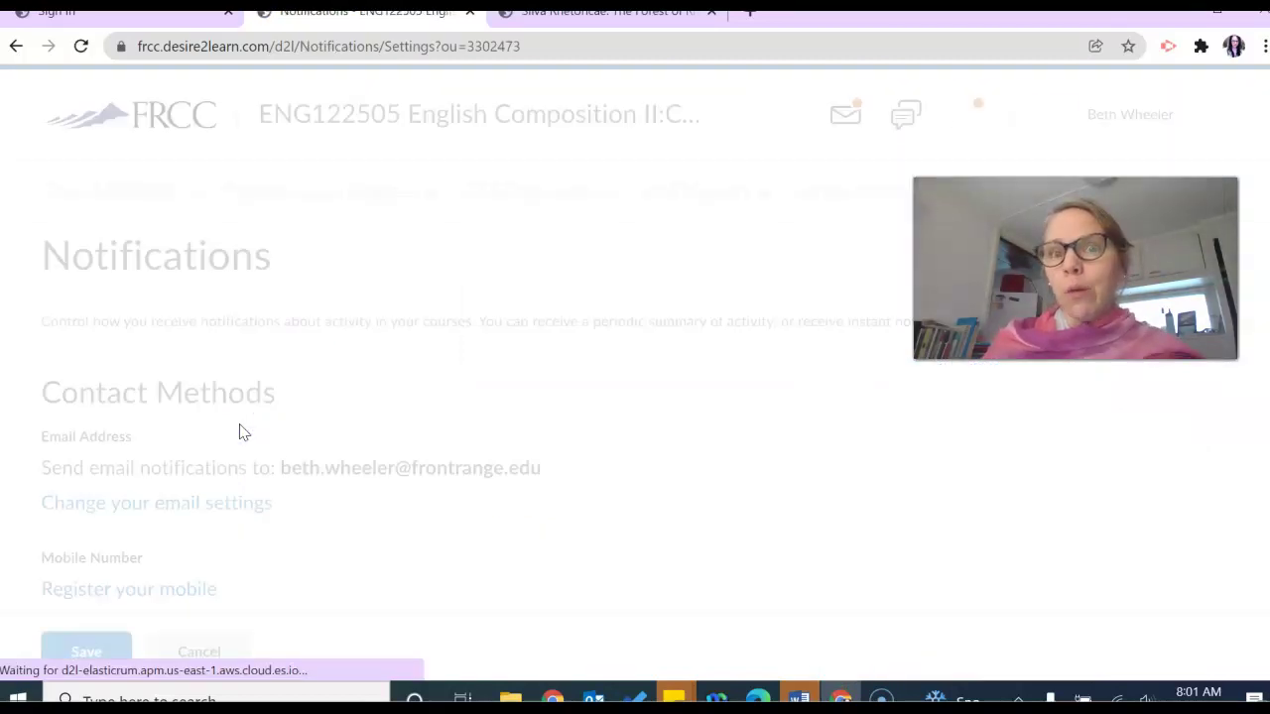
Step: Review the Instant Notifications email options, enabled for new and updated announcements
scroll(368, 424, down, 1)
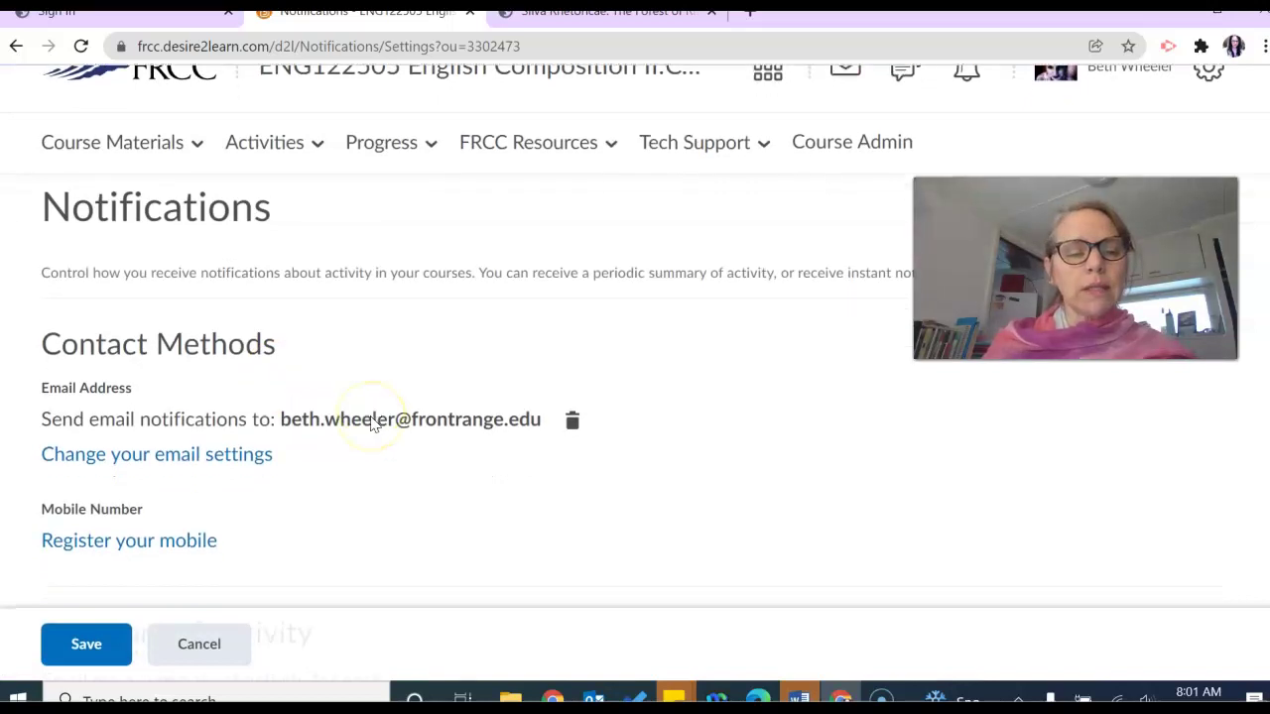
scroll(374, 425, down, 1)
scroll(374, 424, down, 3)
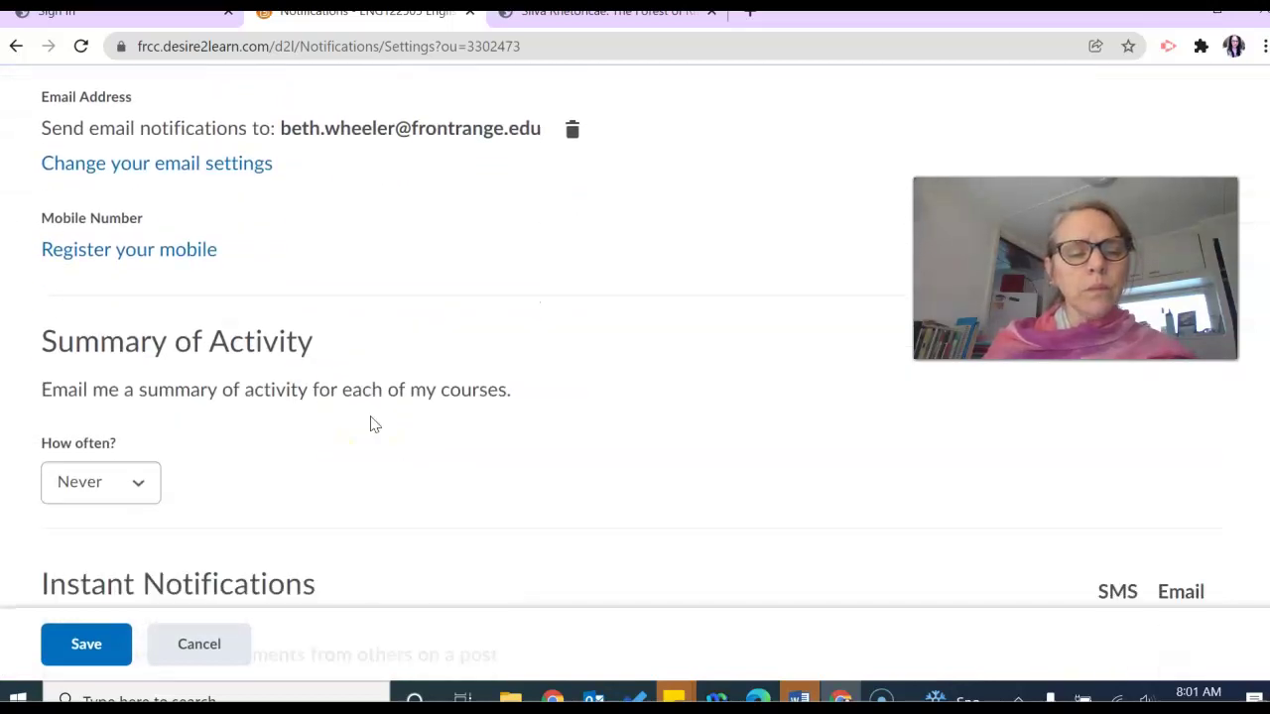
scroll(373, 425, down, 1)
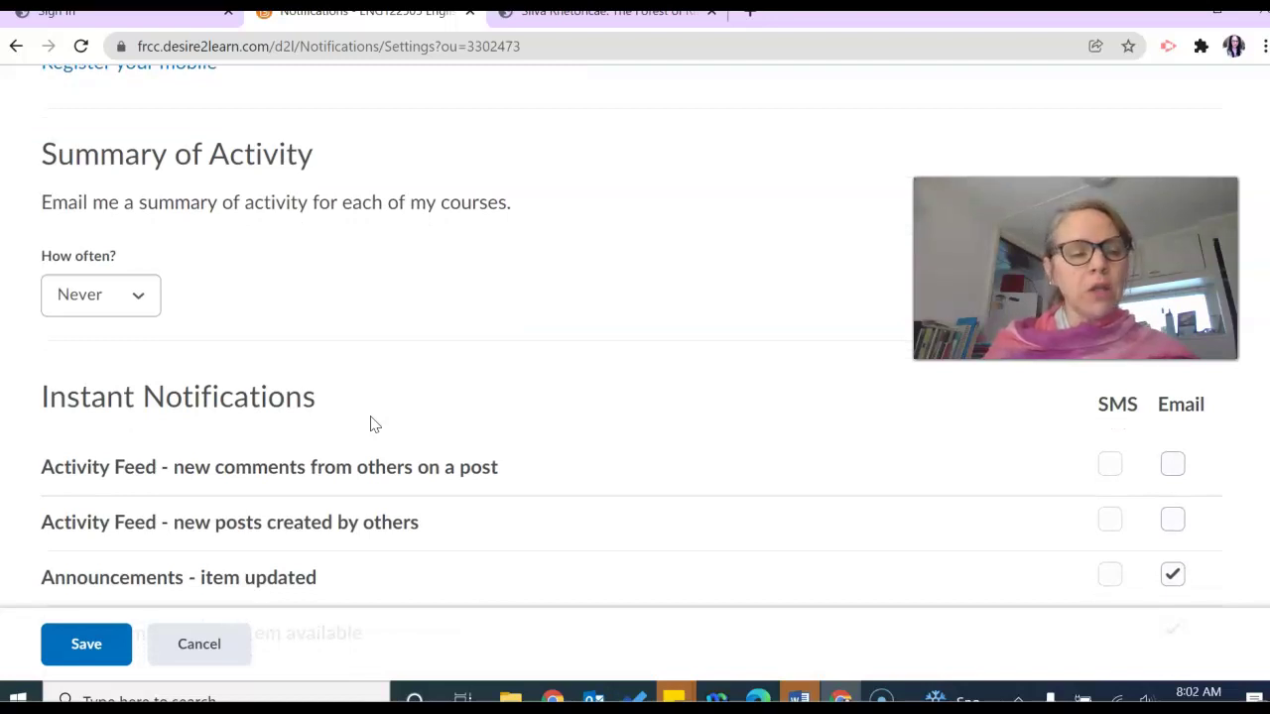
scroll(368, 423, down, 1)
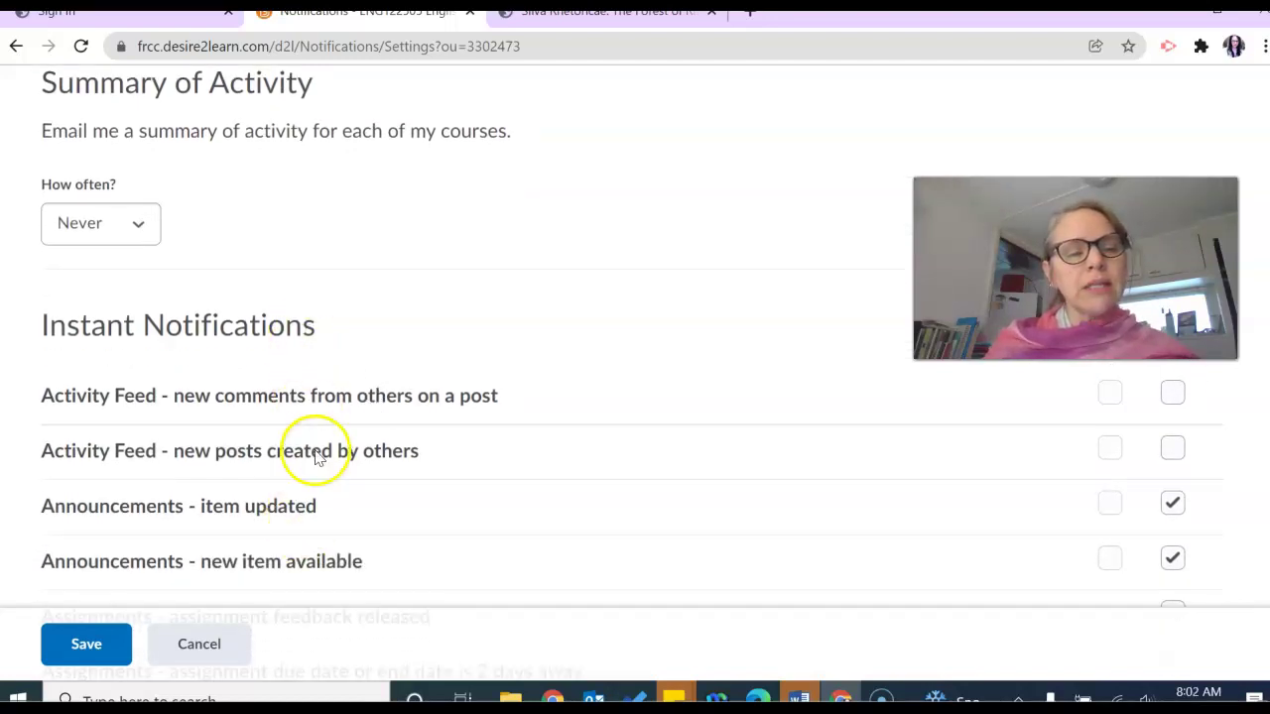
scroll(538, 400, down, 1)
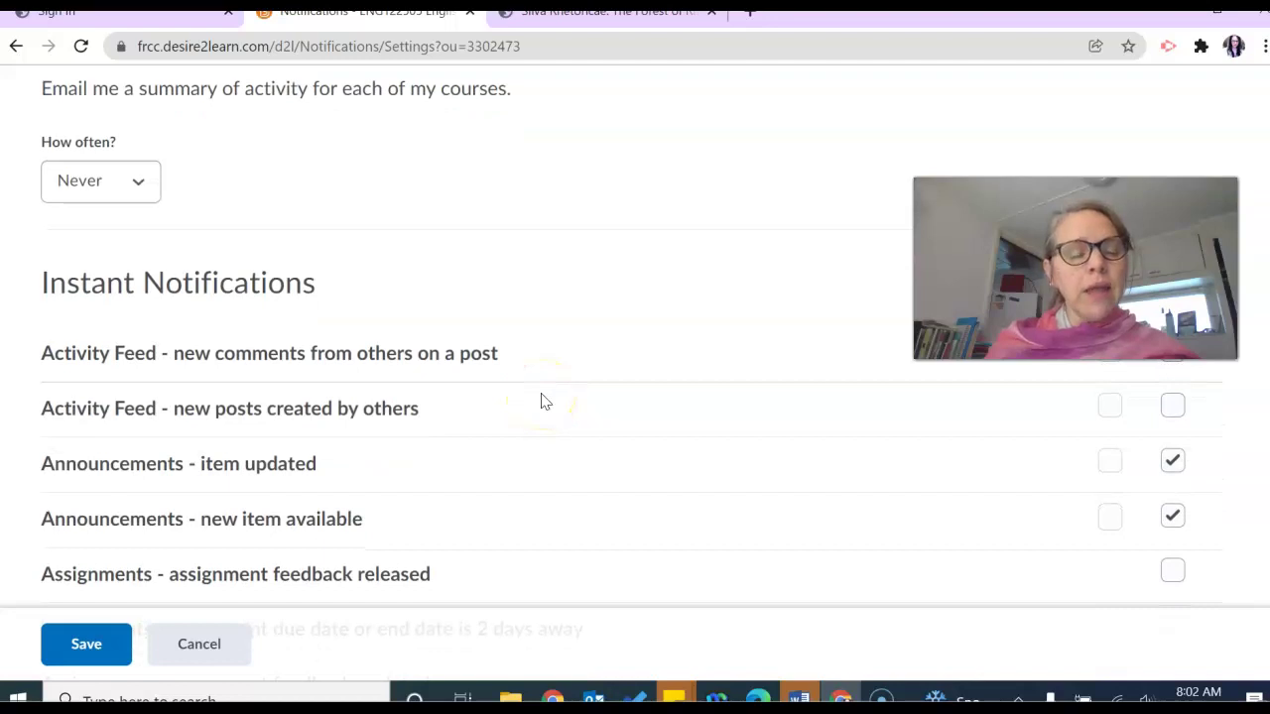
scroll(754, 501, up, 1)
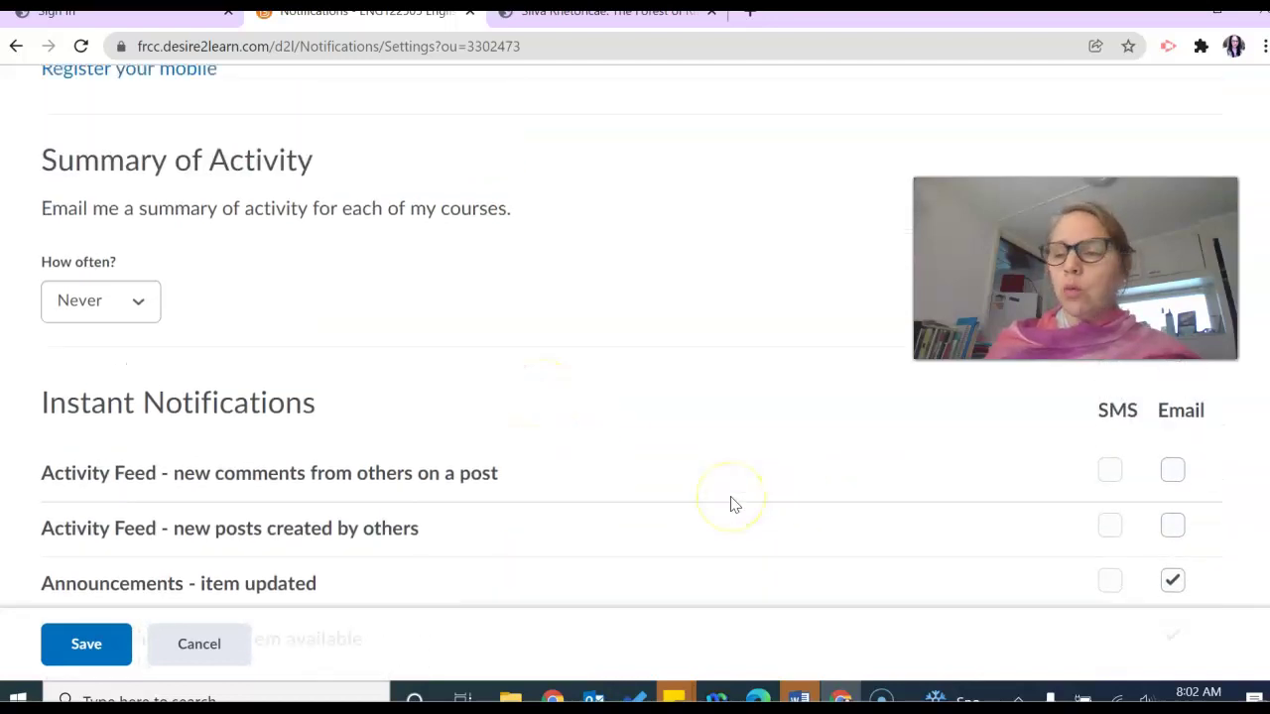
scroll(734, 505, down, 1)
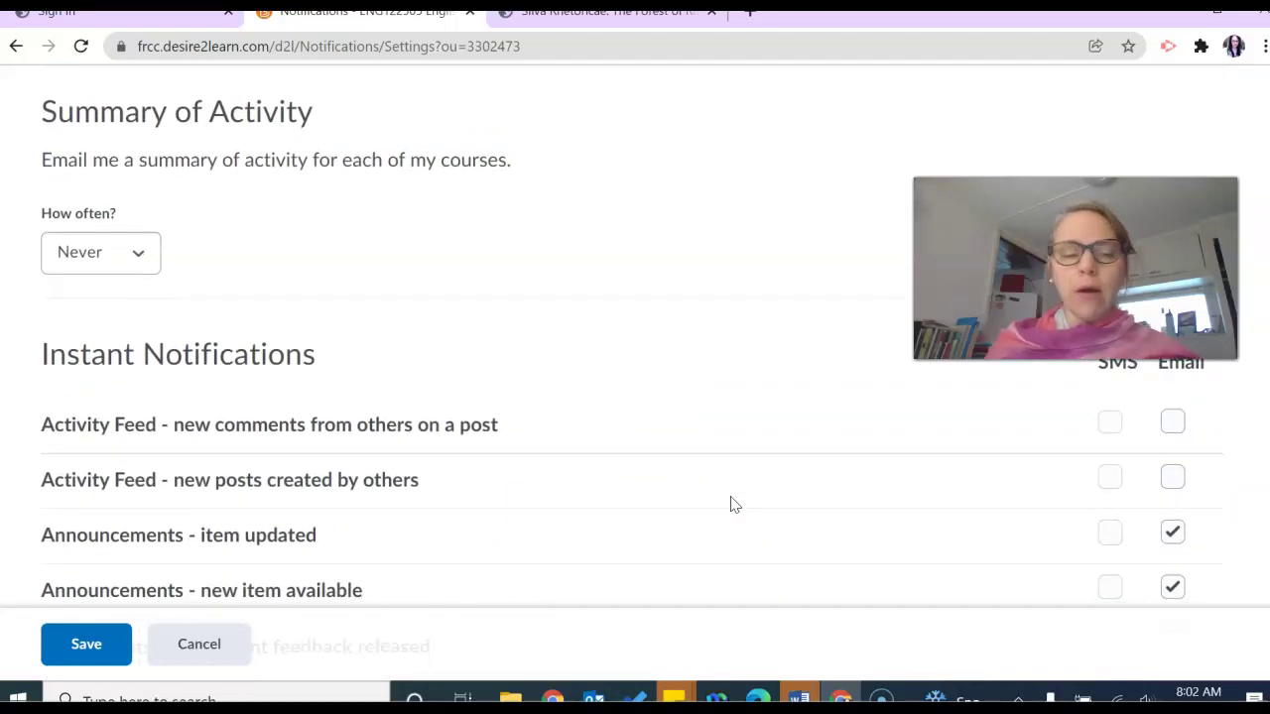
scroll(734, 505, down, 1)
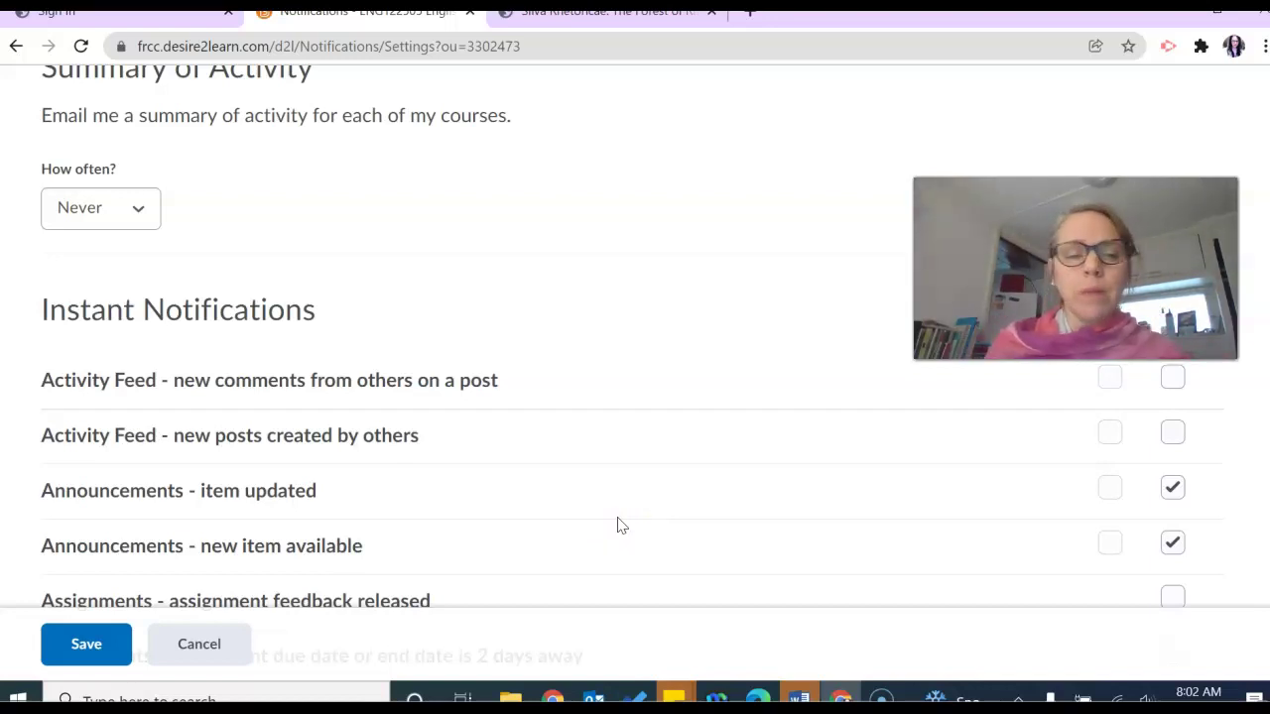
scroll(617, 525, down, 3)
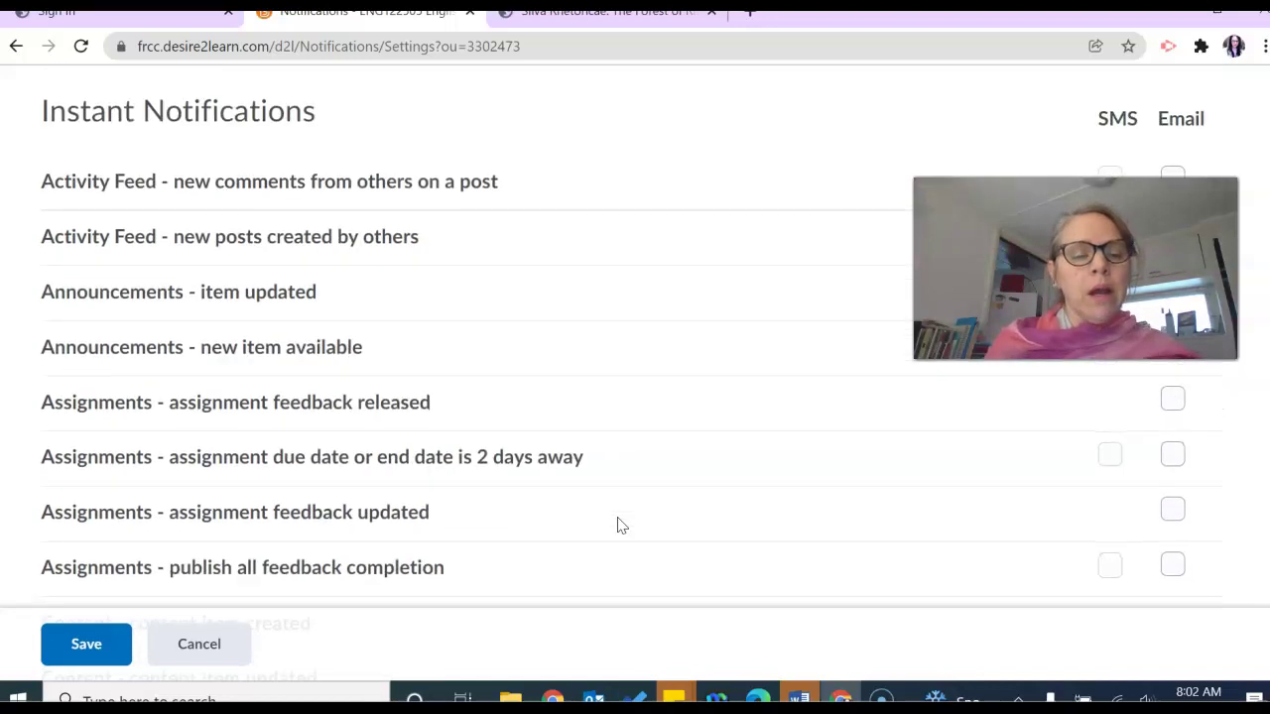
scroll(617, 524, down, 1)
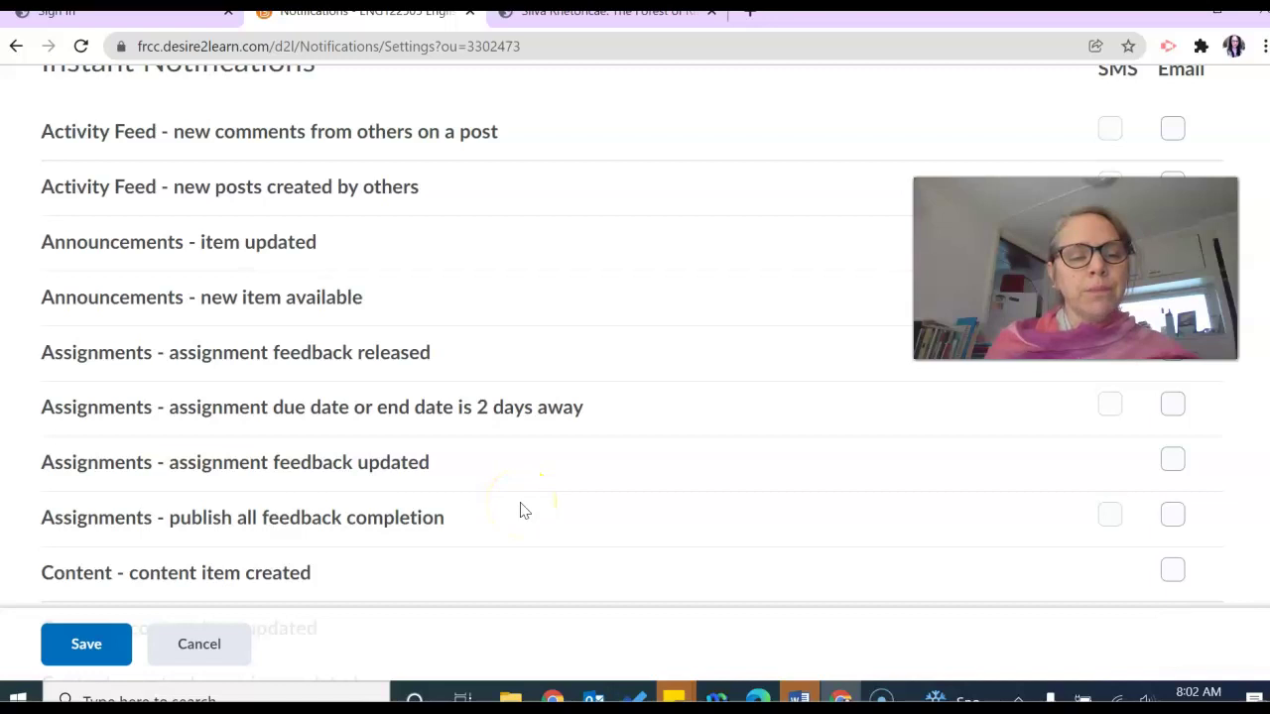
scroll(523, 511, down, 1)
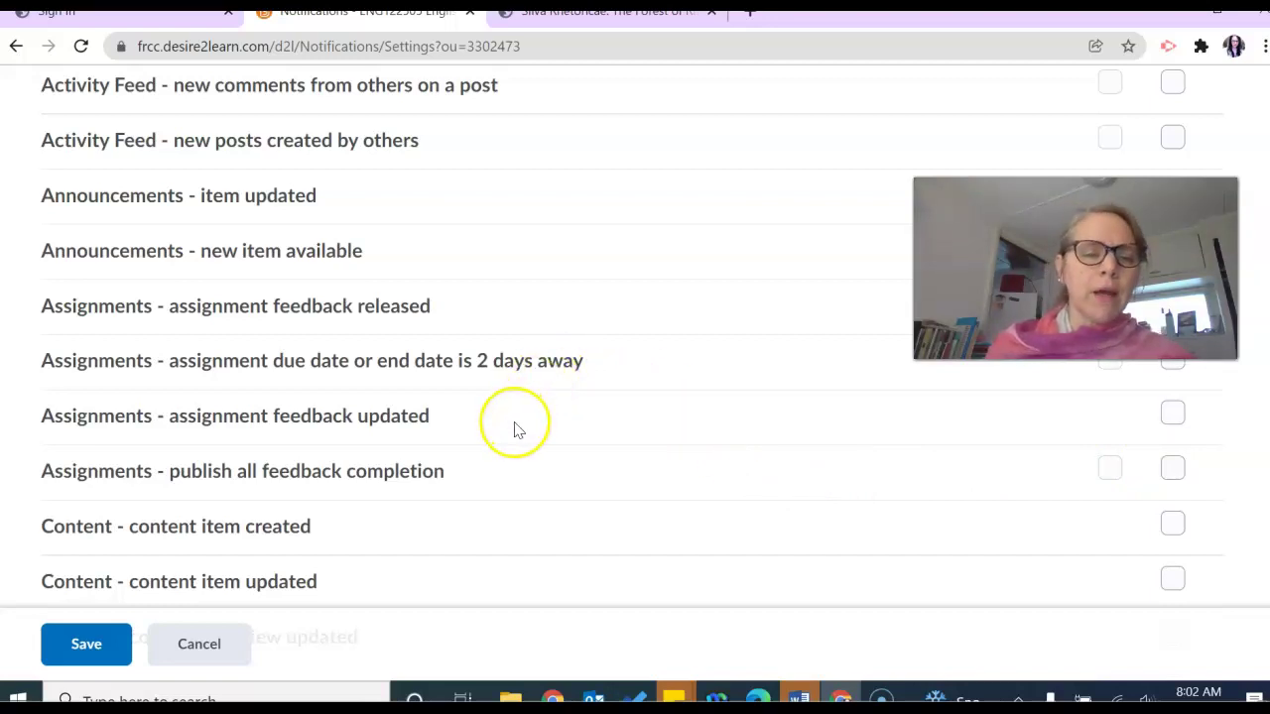
scroll(516, 426, down, 1)
scroll(516, 429, down, 2)
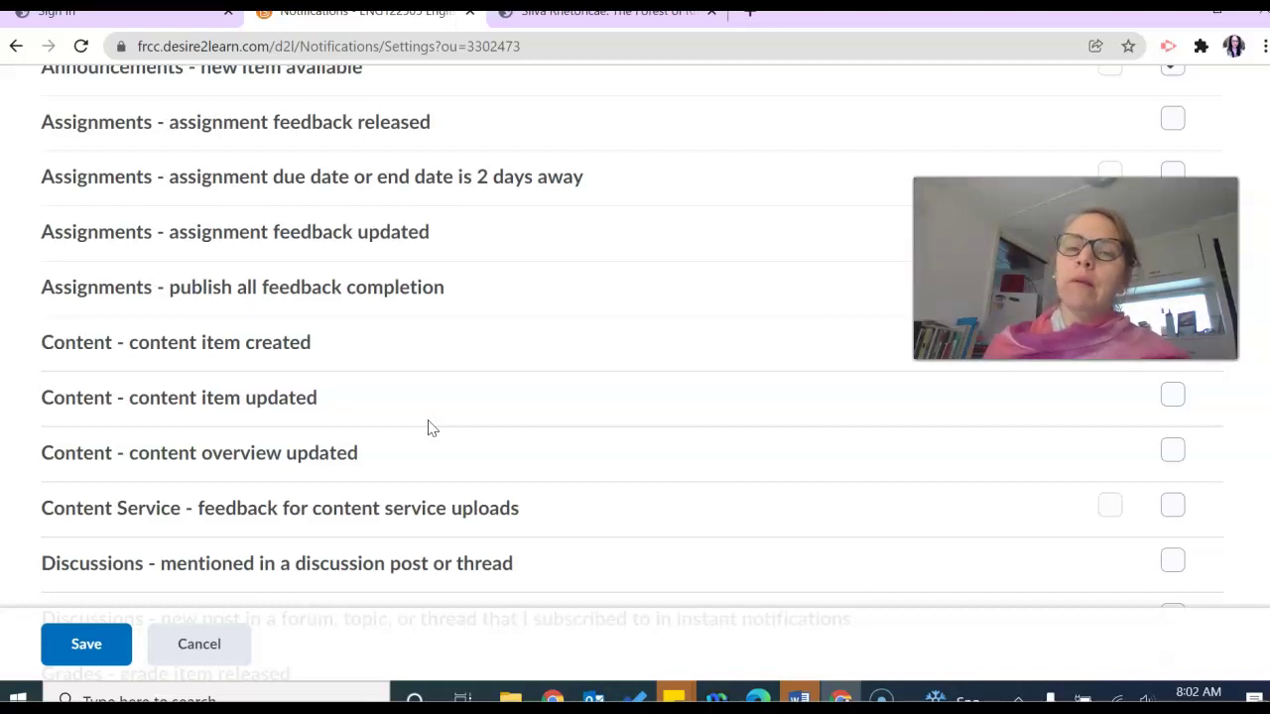
scroll(427, 427, down, 2)
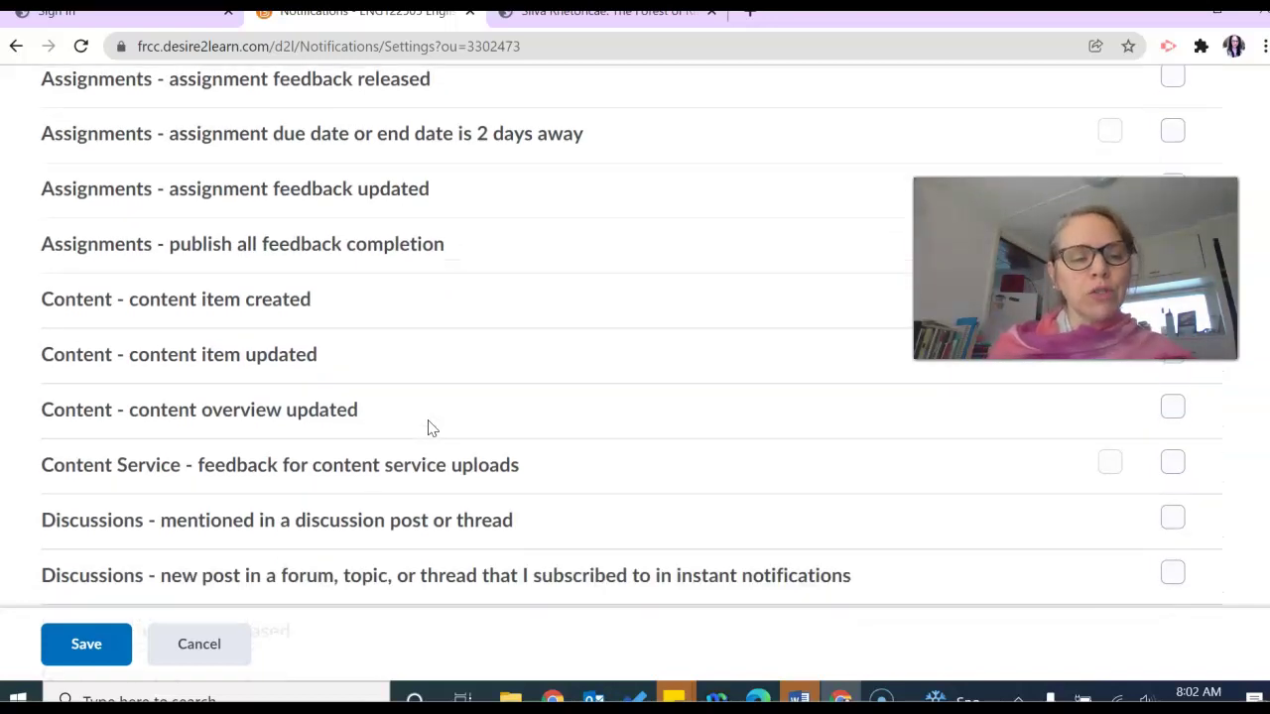
scroll(428, 420, down, 1)
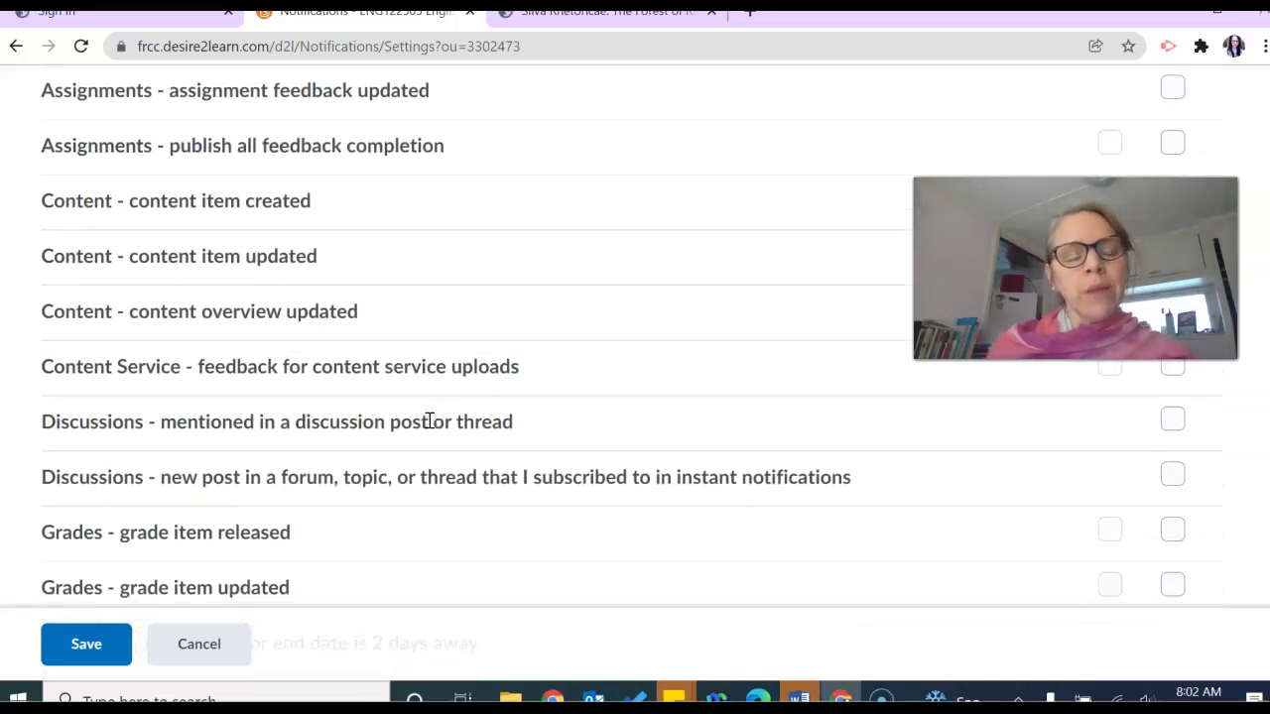
click(412, 485)
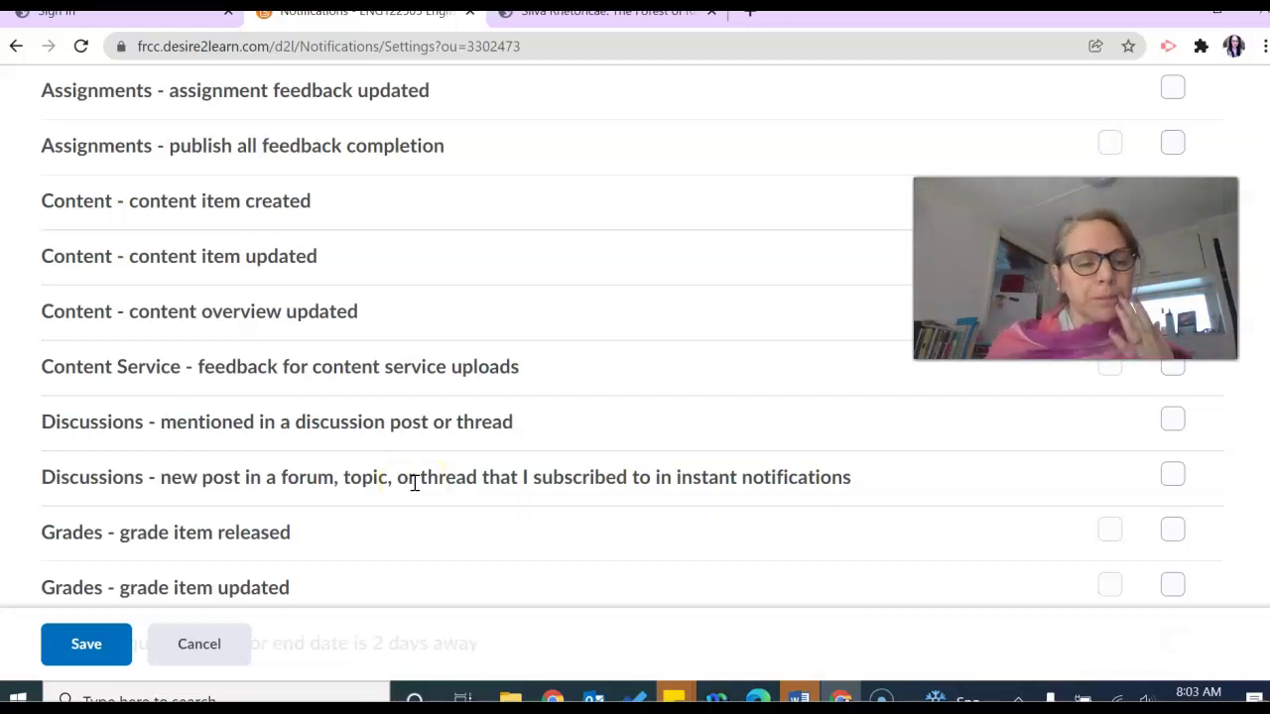
scroll(414, 483, down, 1)
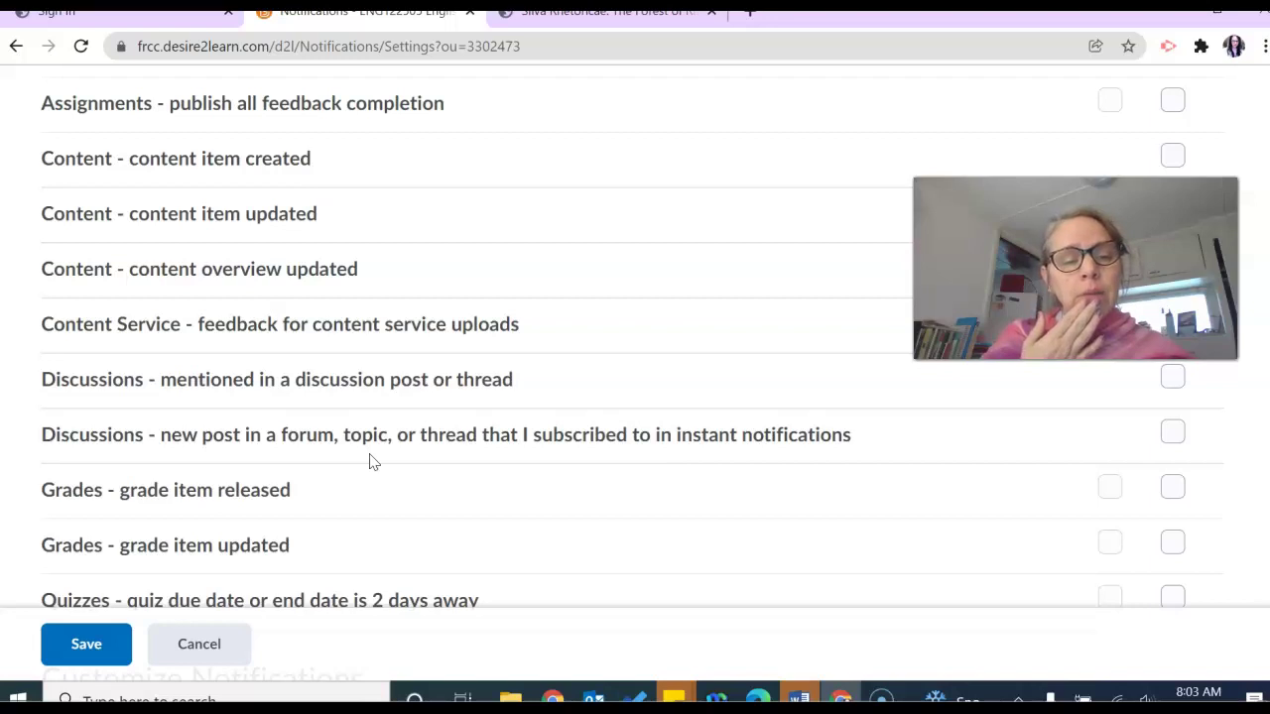
scroll(377, 513, down, 1)
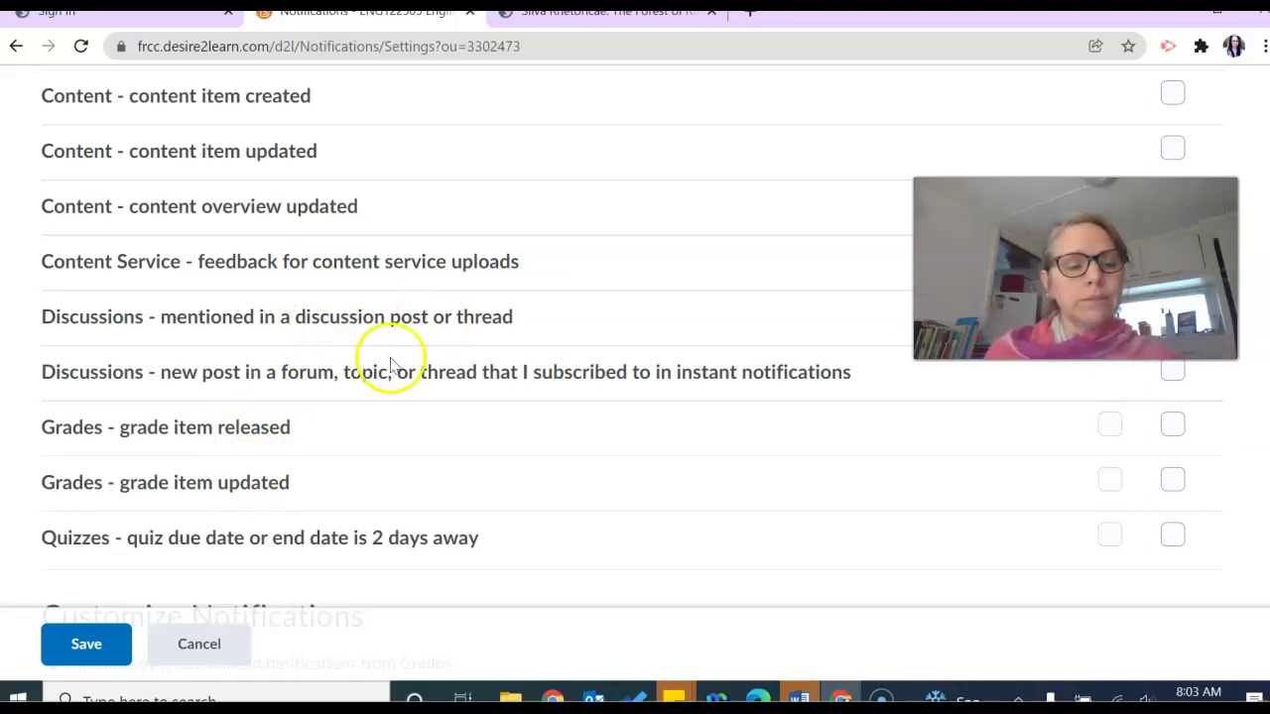
scroll(391, 362, down, 1)
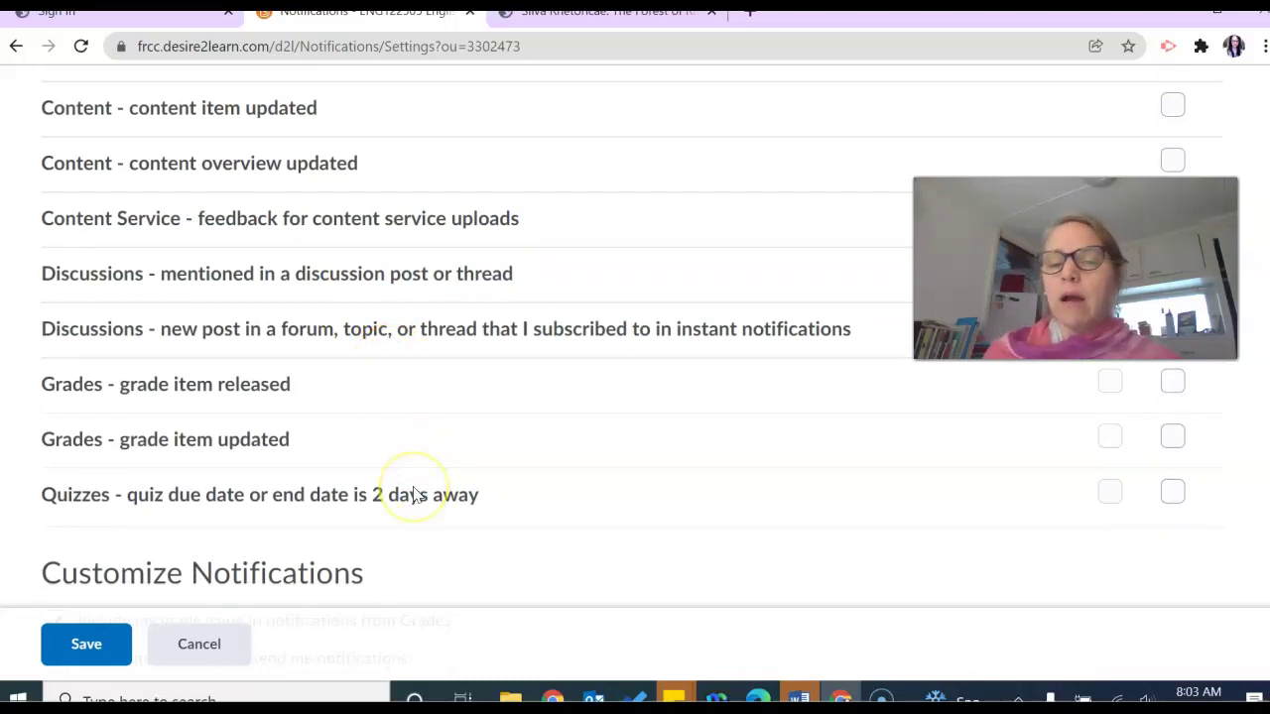
scroll(414, 494, down, 1)
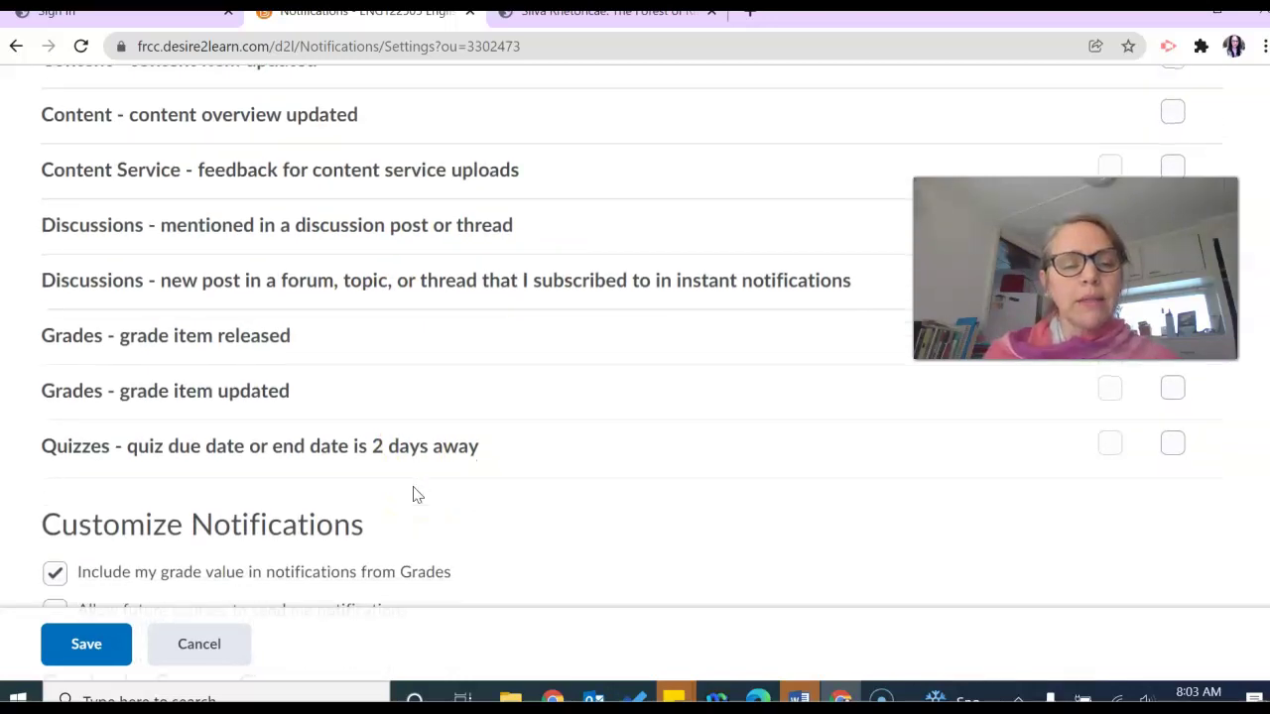
scroll(459, 468, down, 1)
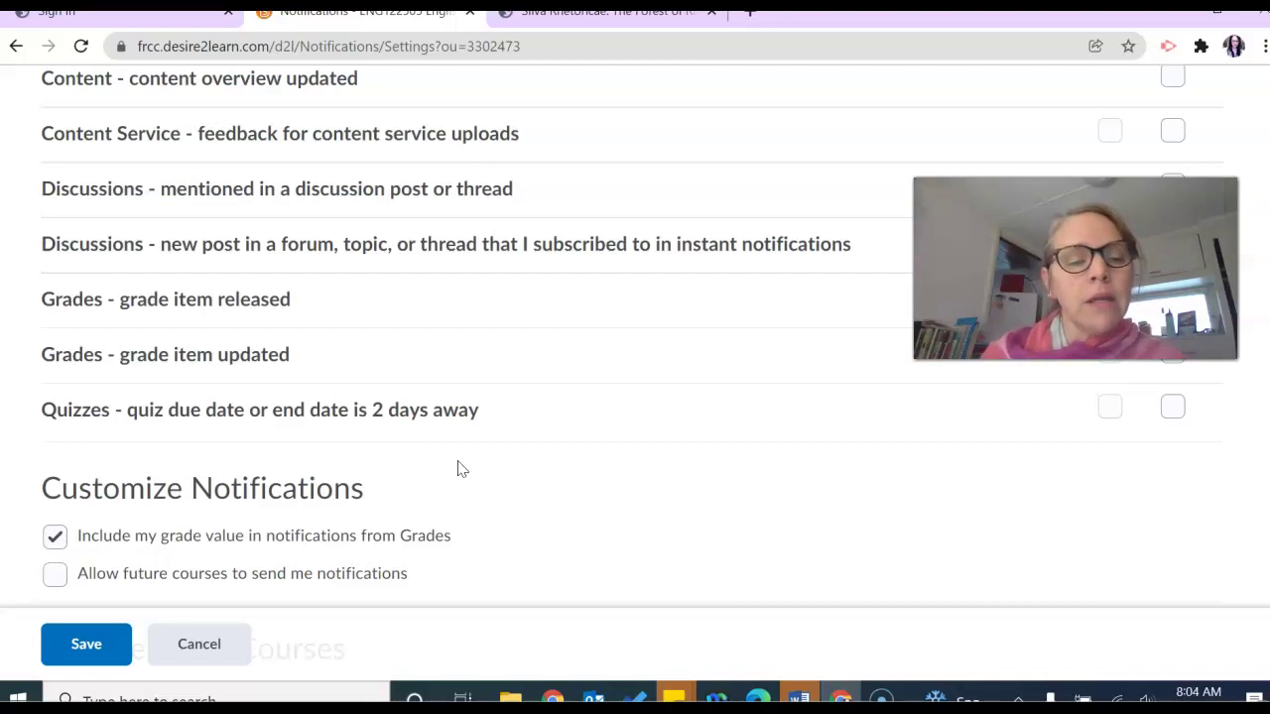
scroll(546, 408, up, 7)
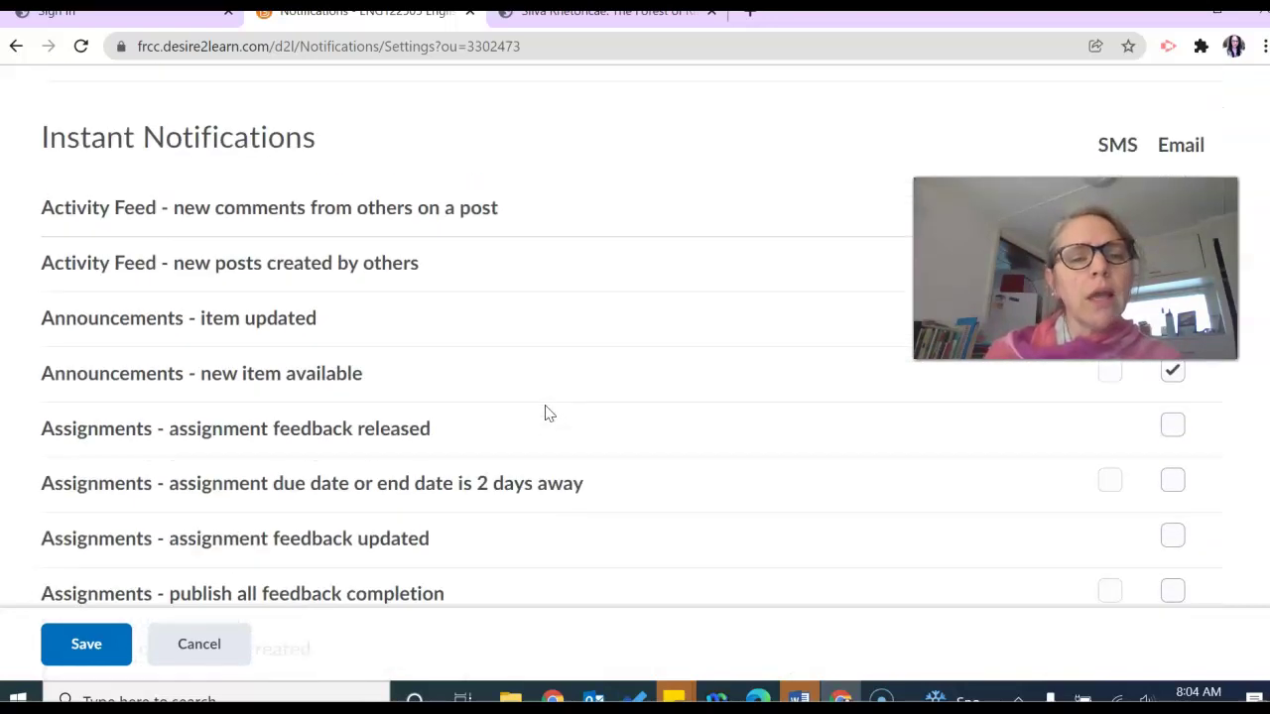
scroll(547, 412, up, 3)
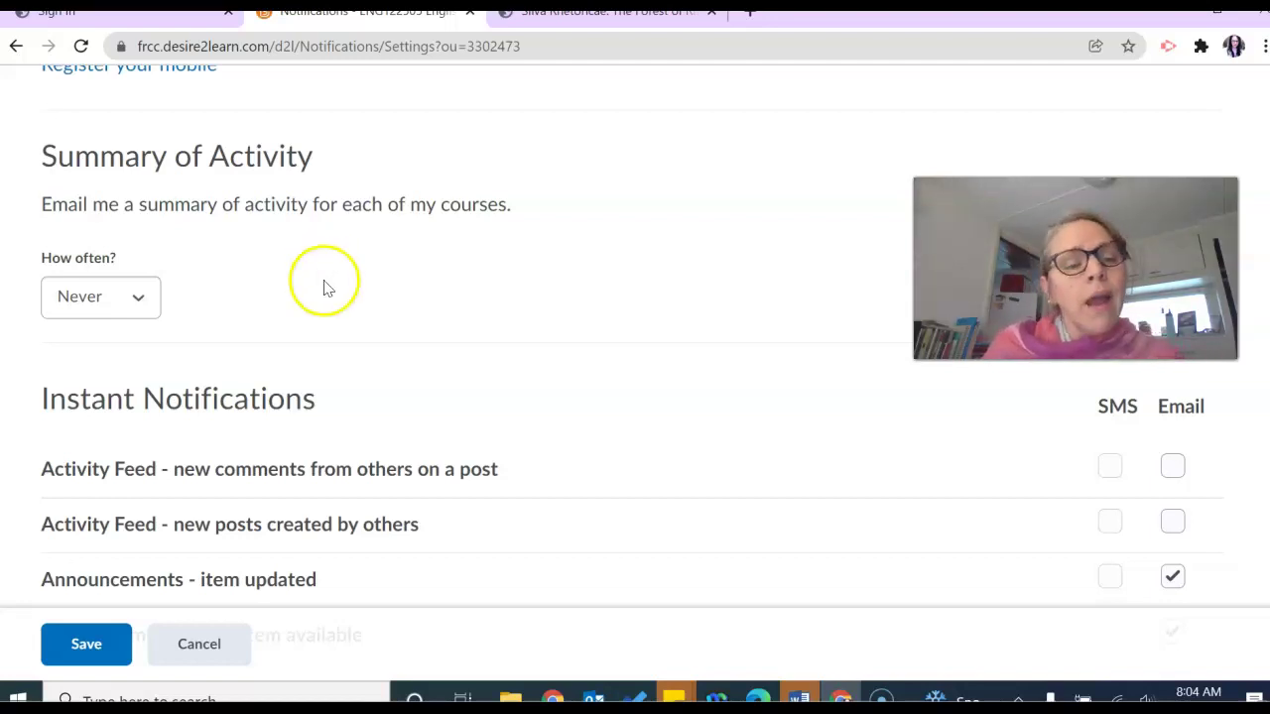
scroll(513, 544, down, 2)
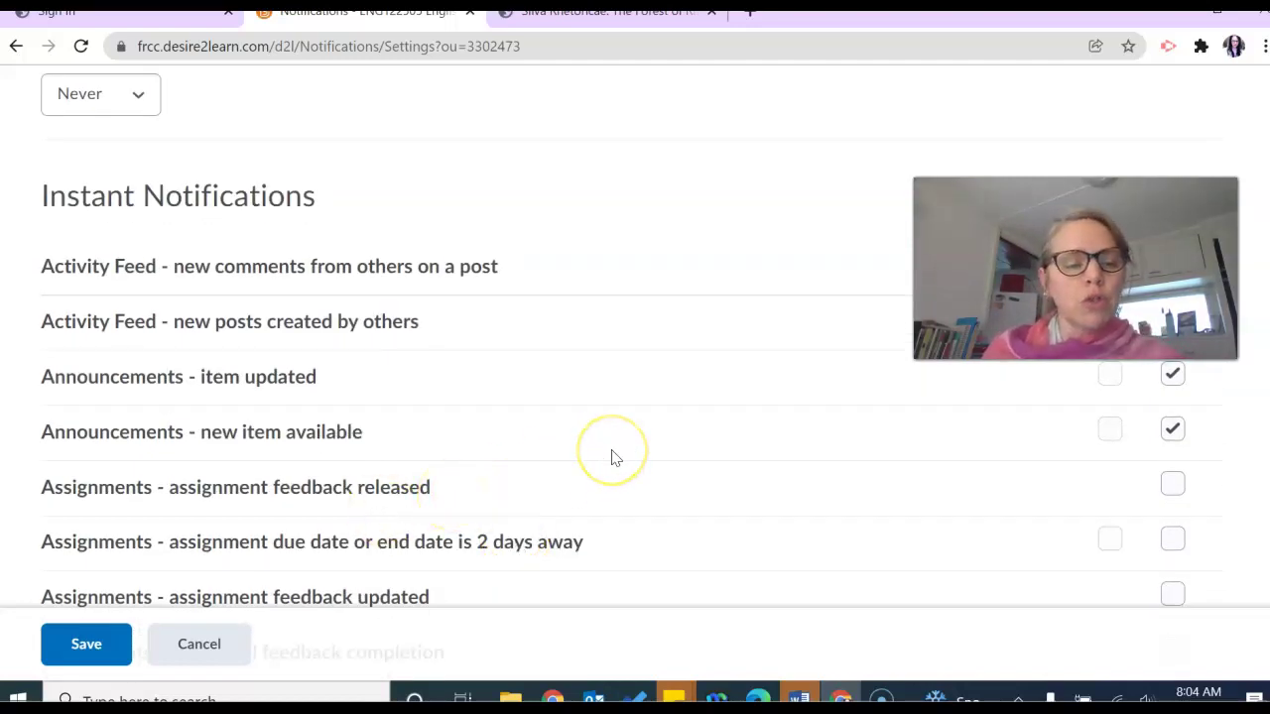
scroll(611, 456, up, 1)
scroll(611, 457, up, 4)
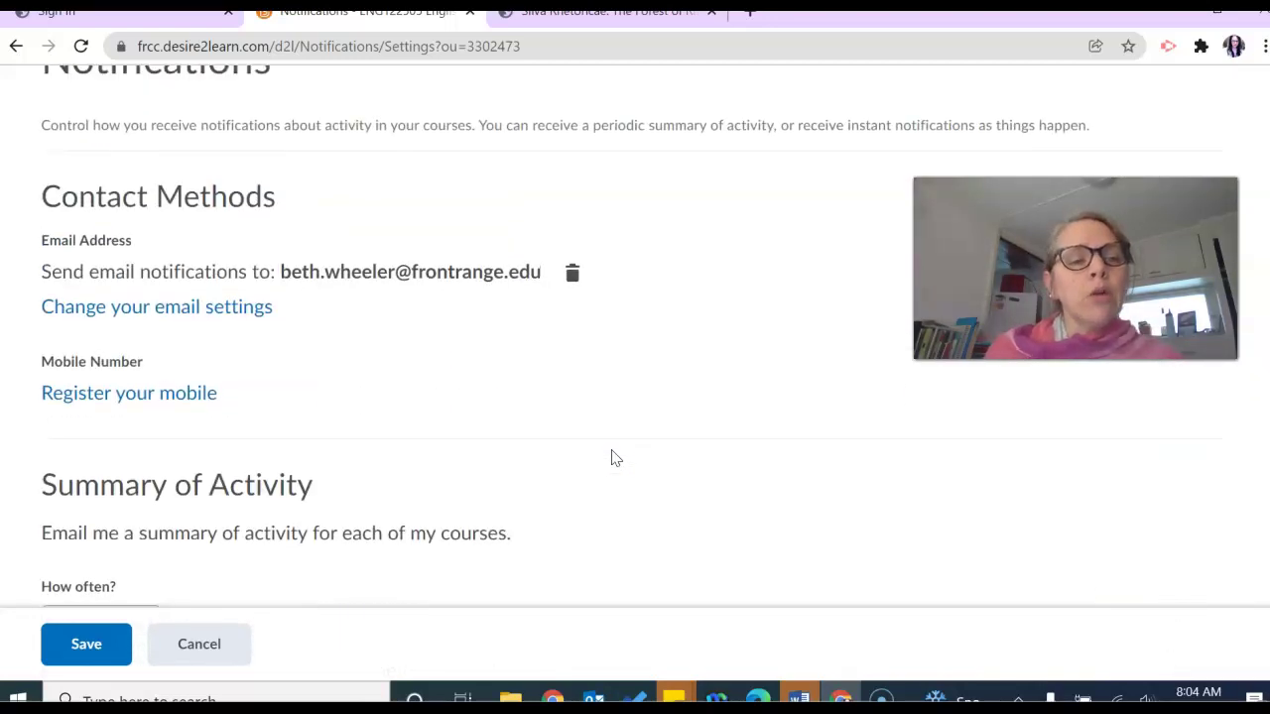